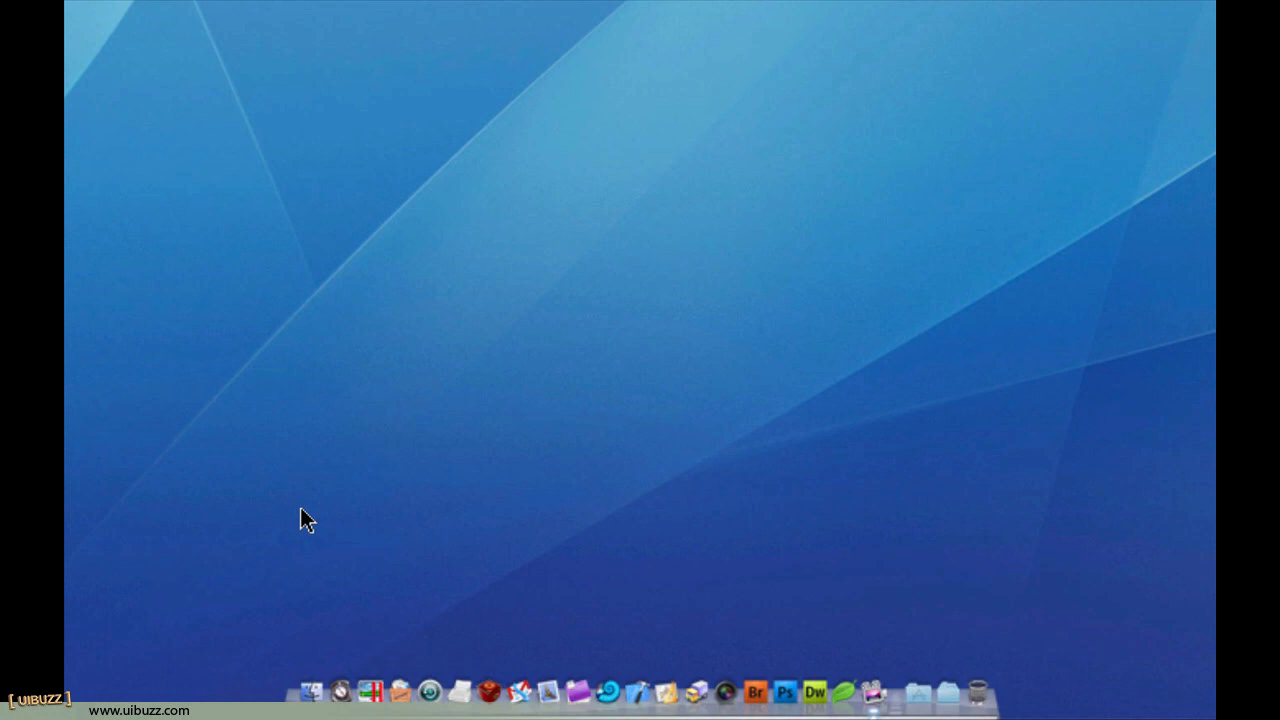
Launch Parallels Desktop, check the + add-machine options, then open the File menu
click(378, 688)
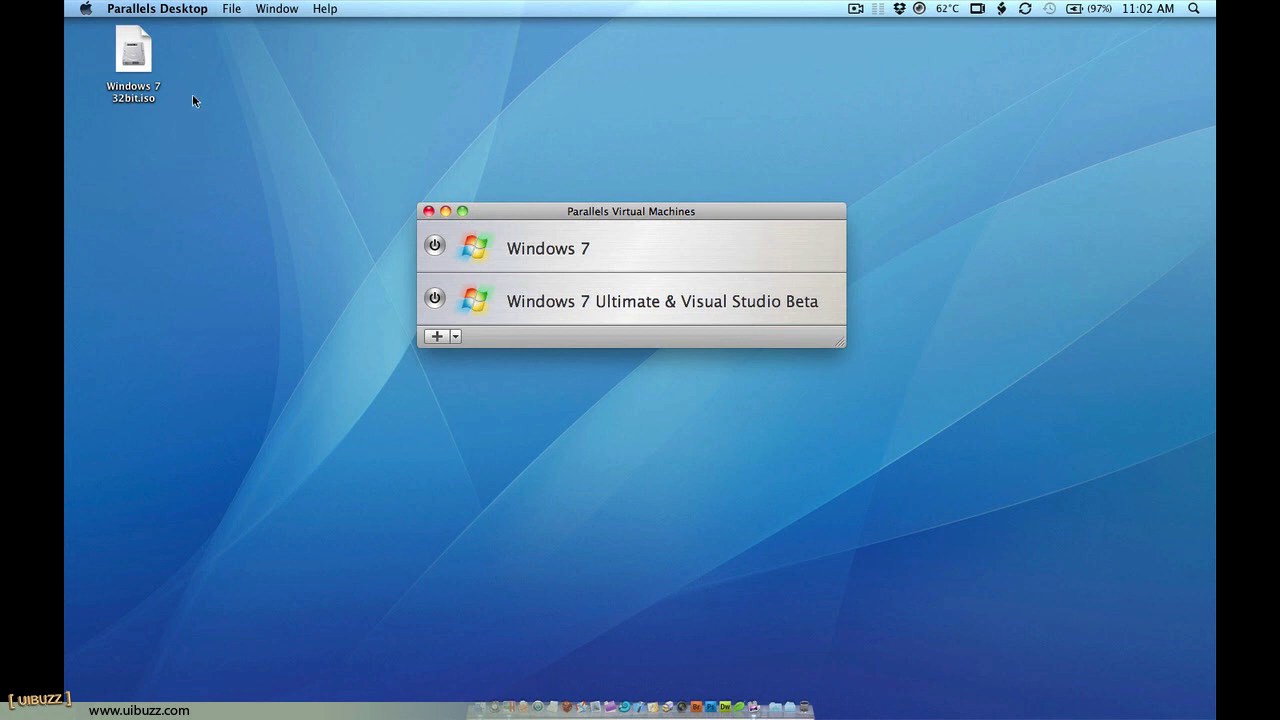
click(455, 336)
click(485, 335)
click(232, 9)
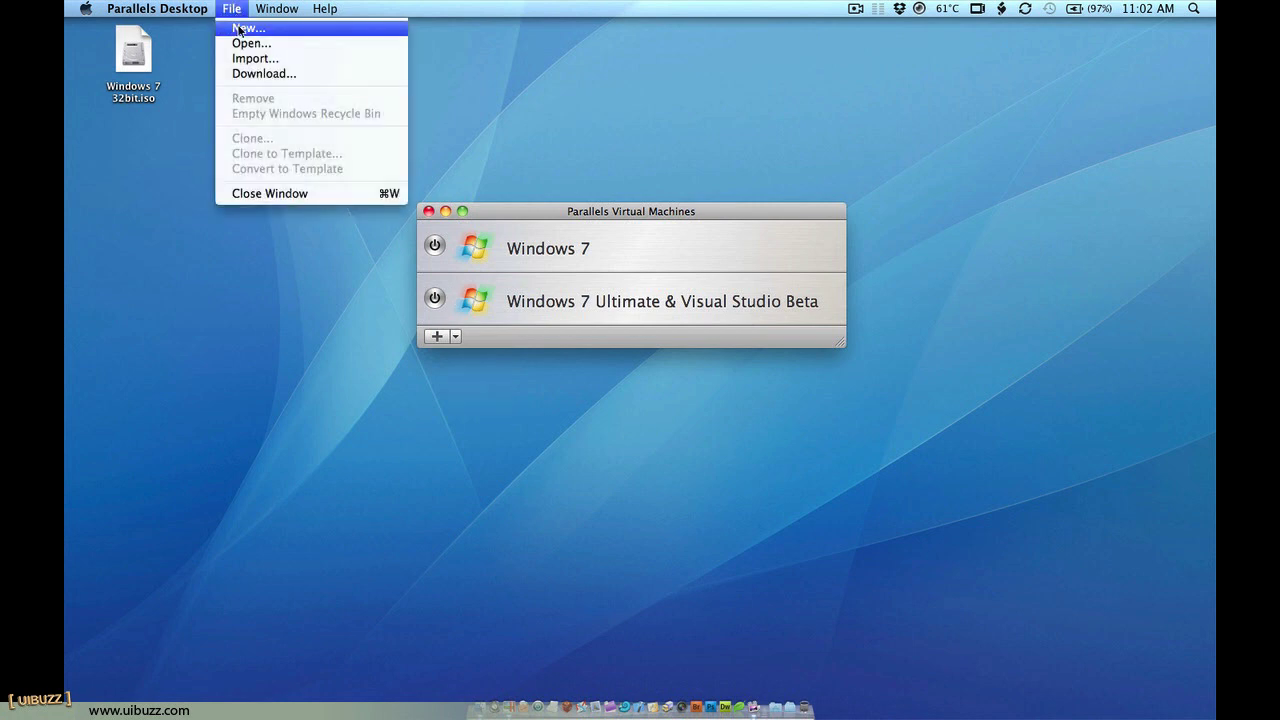
Start a new virtual machine using Desktop's Windows 7 32bit.iso as the installation image
click(239, 28)
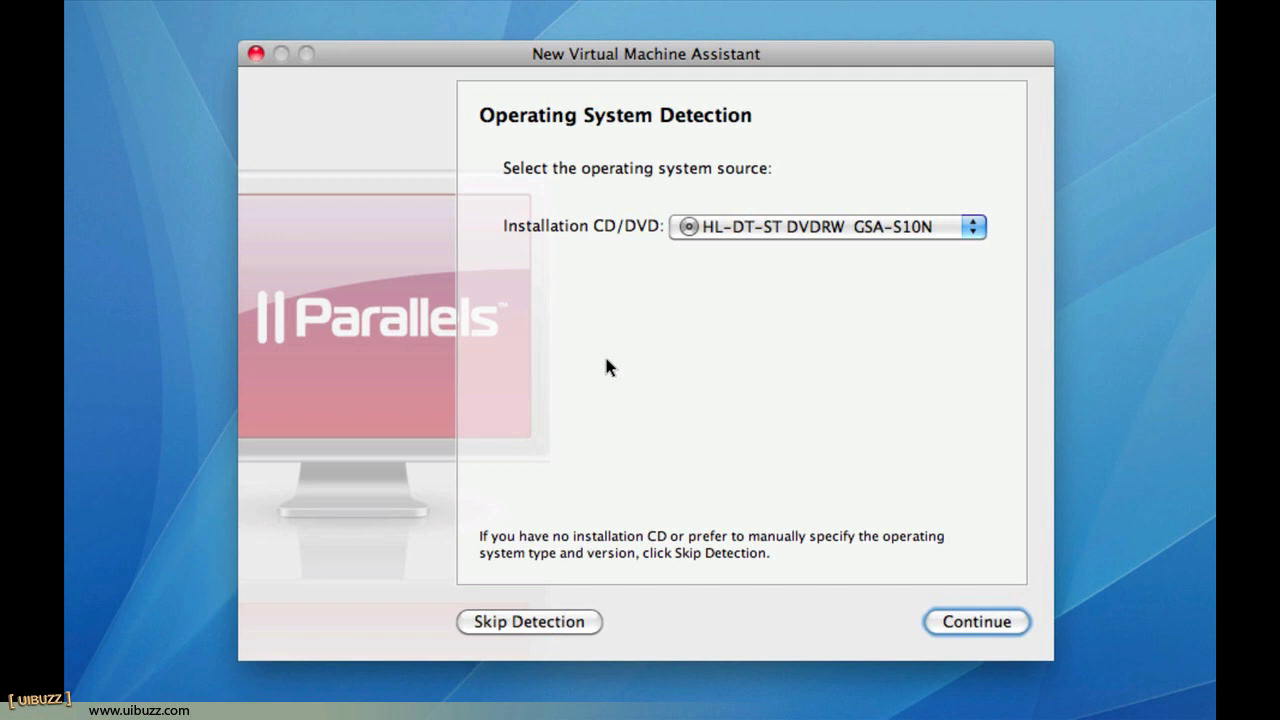
click(756, 236)
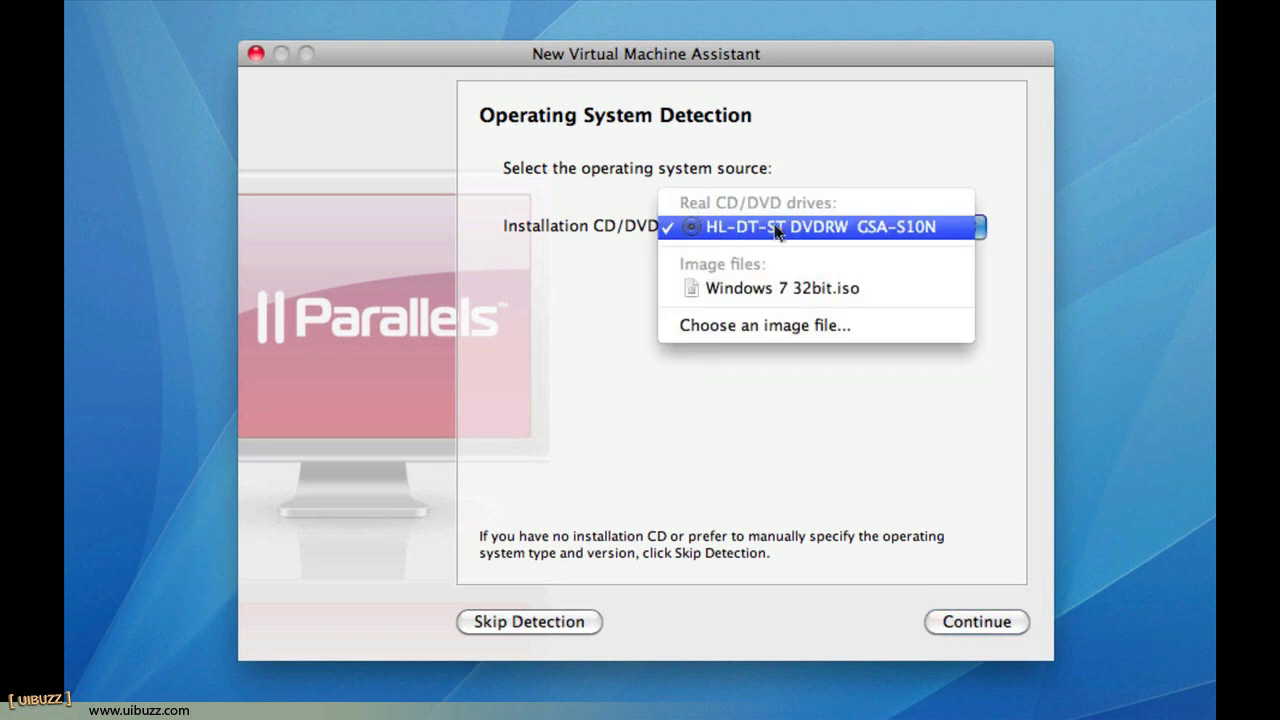
click(570, 266)
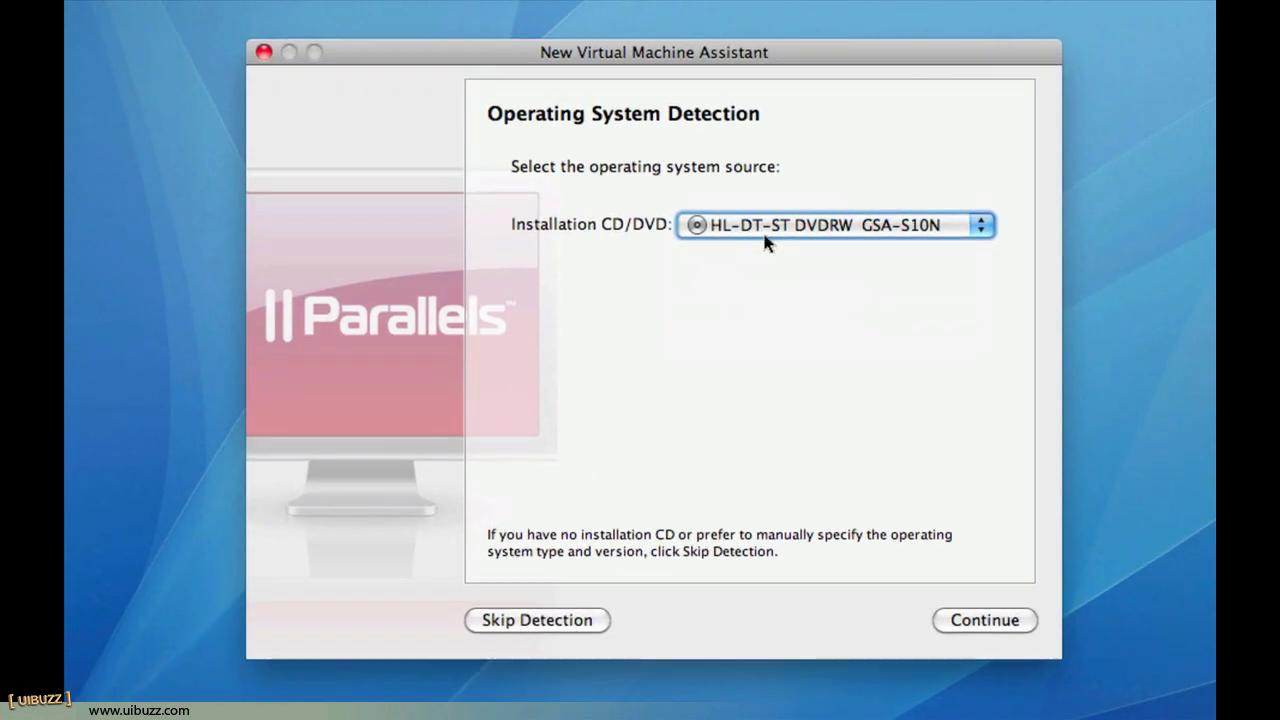
click(983, 319)
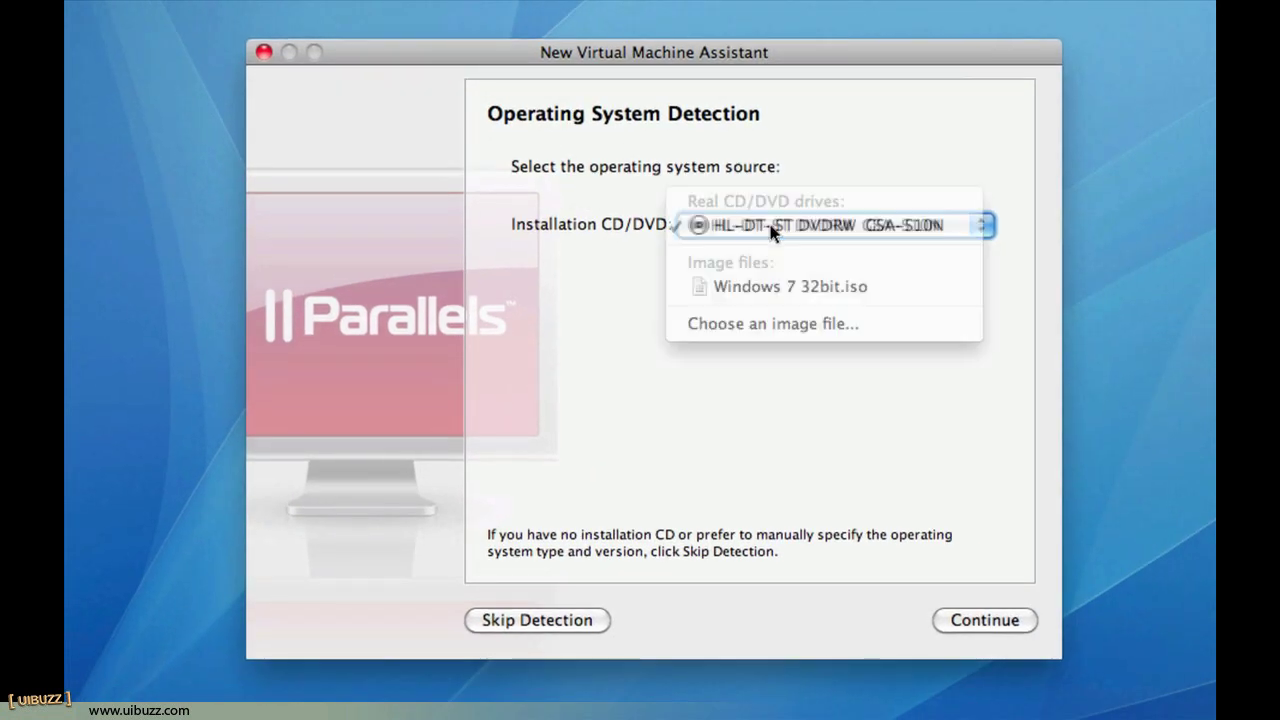
click(763, 323)
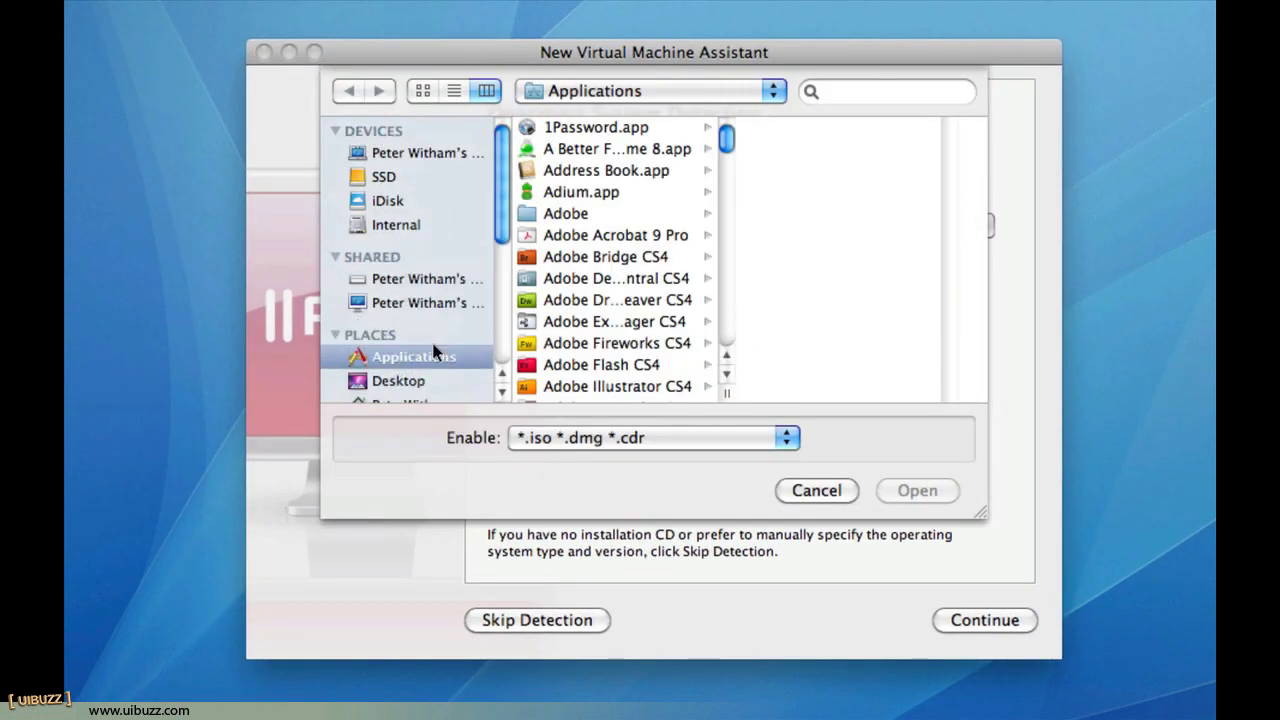
click(376, 380)
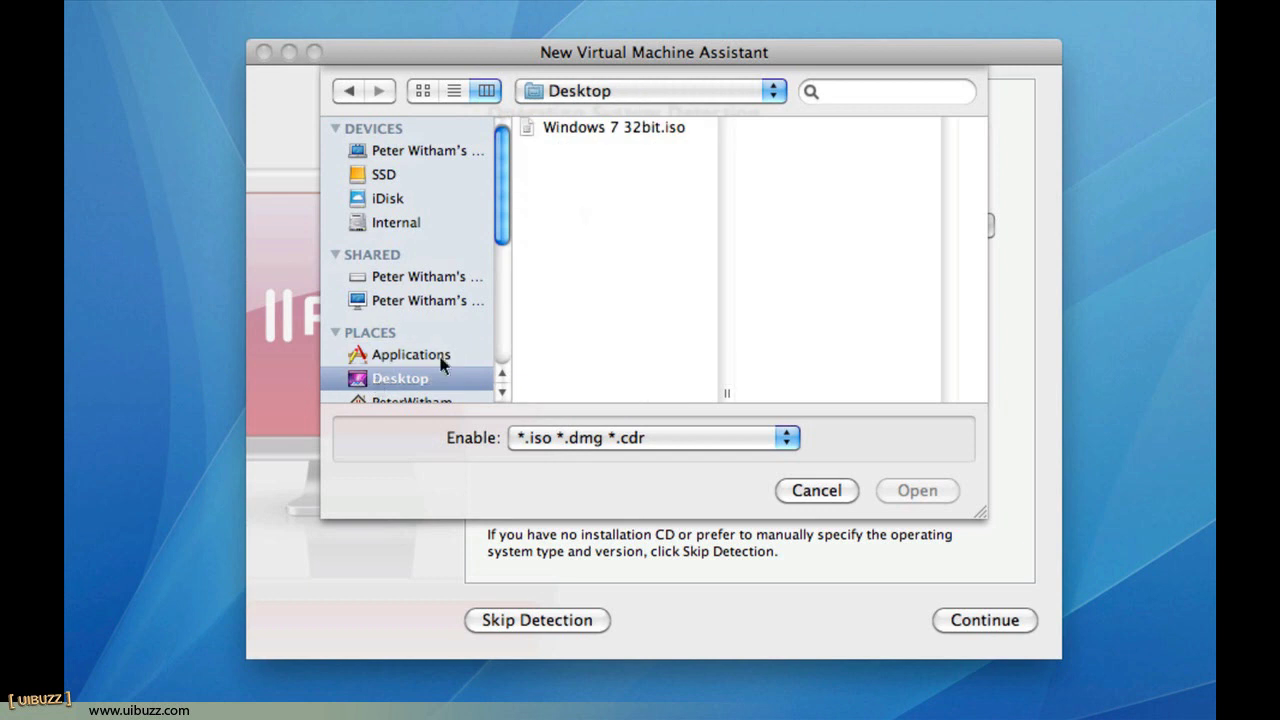
click(616, 130)
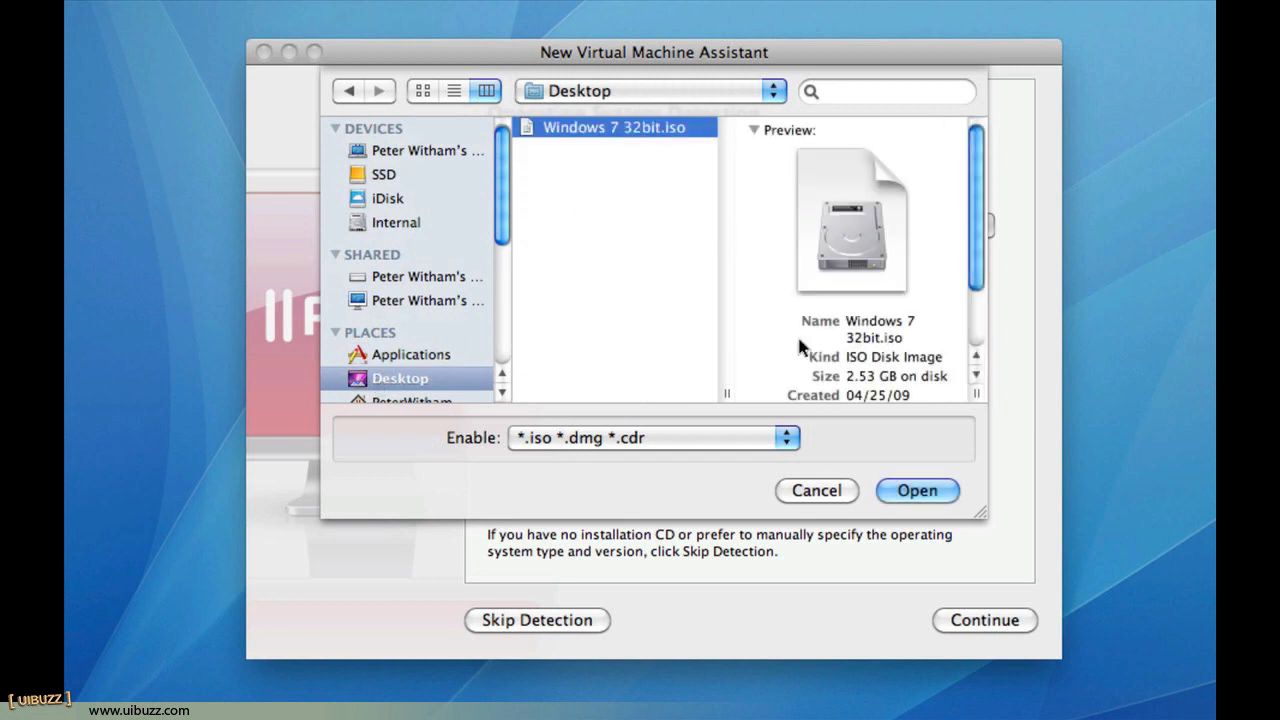
click(920, 491)
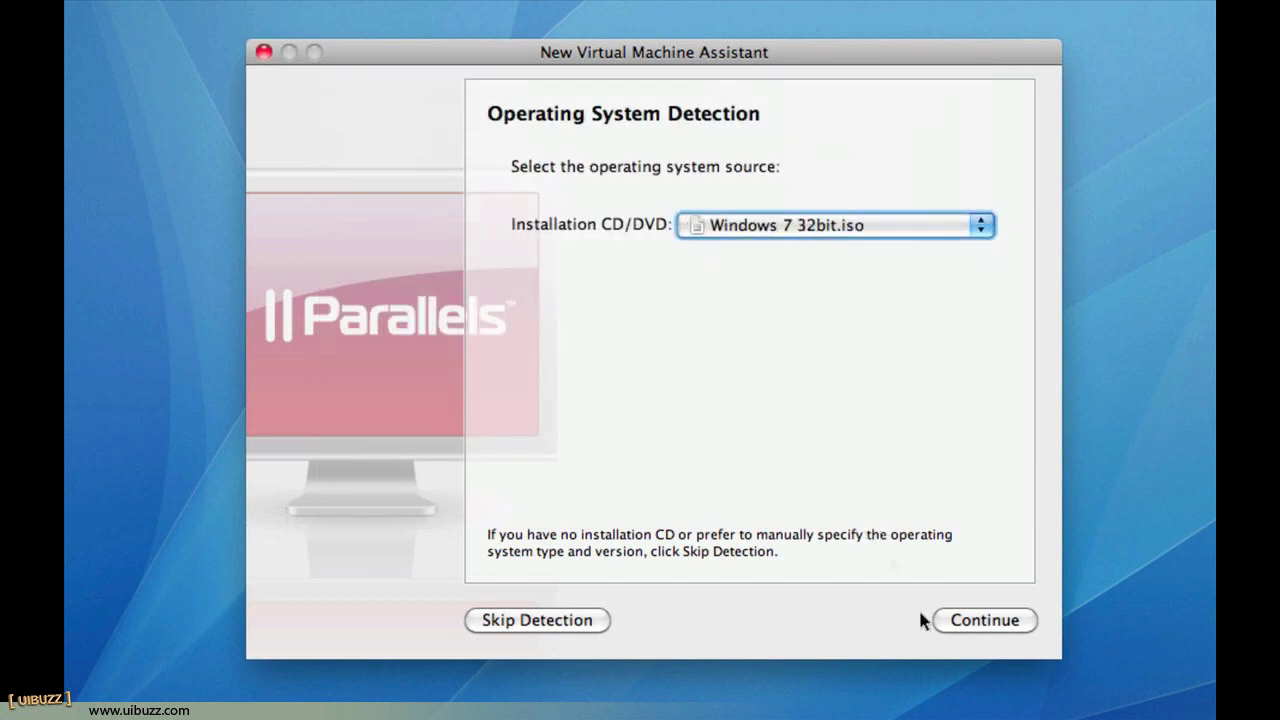
Continue to the detected Windows 7 details and turn off the Windows Product Key option
click(978, 622)
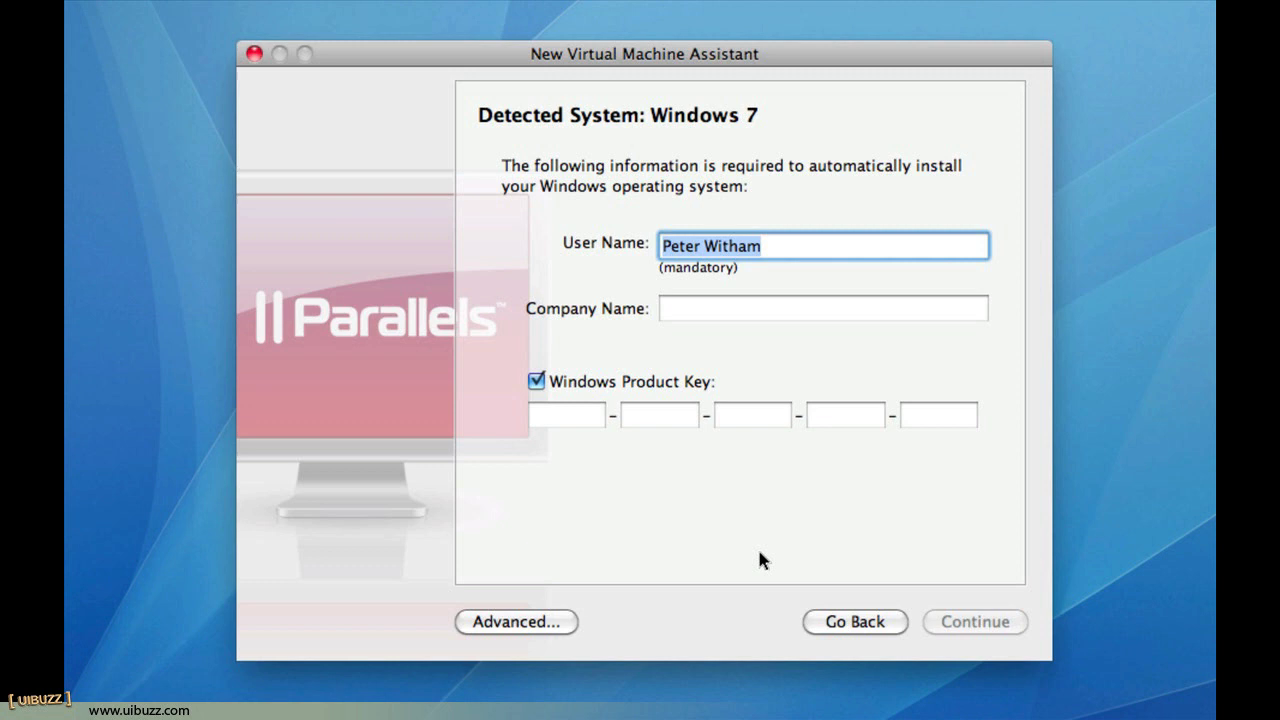
click(785, 246)
click(720, 306)
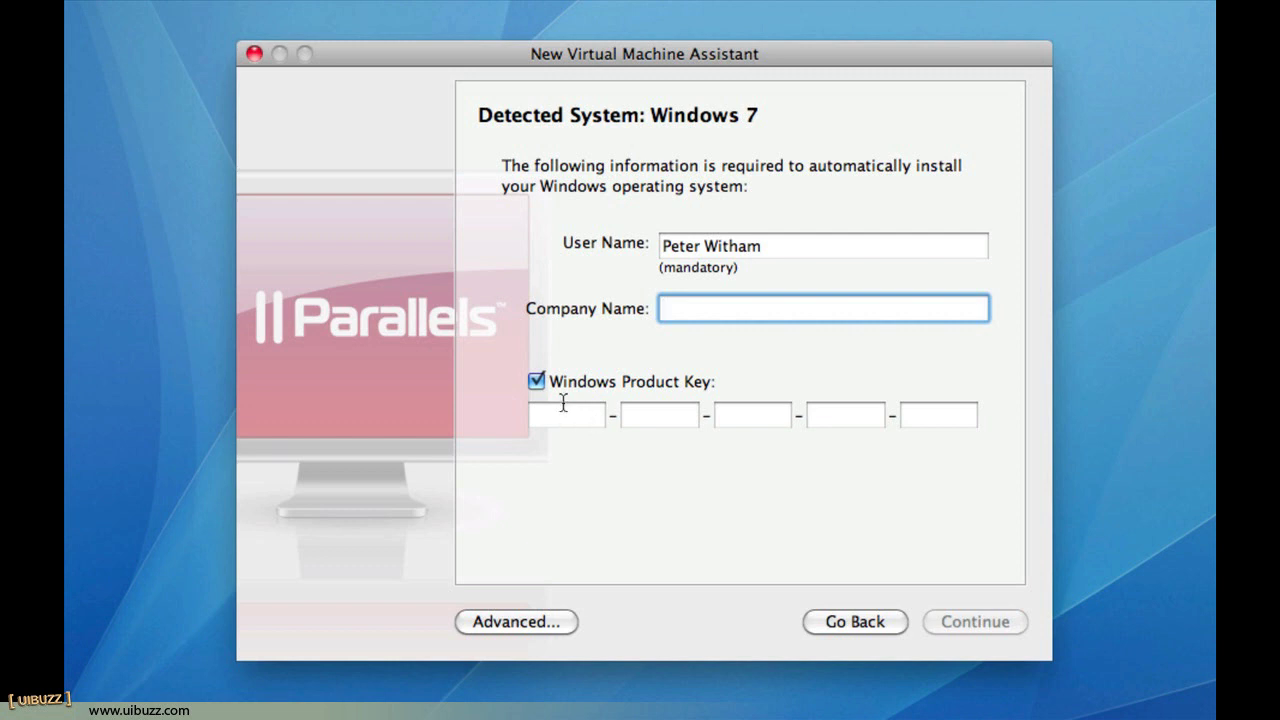
click(537, 382)
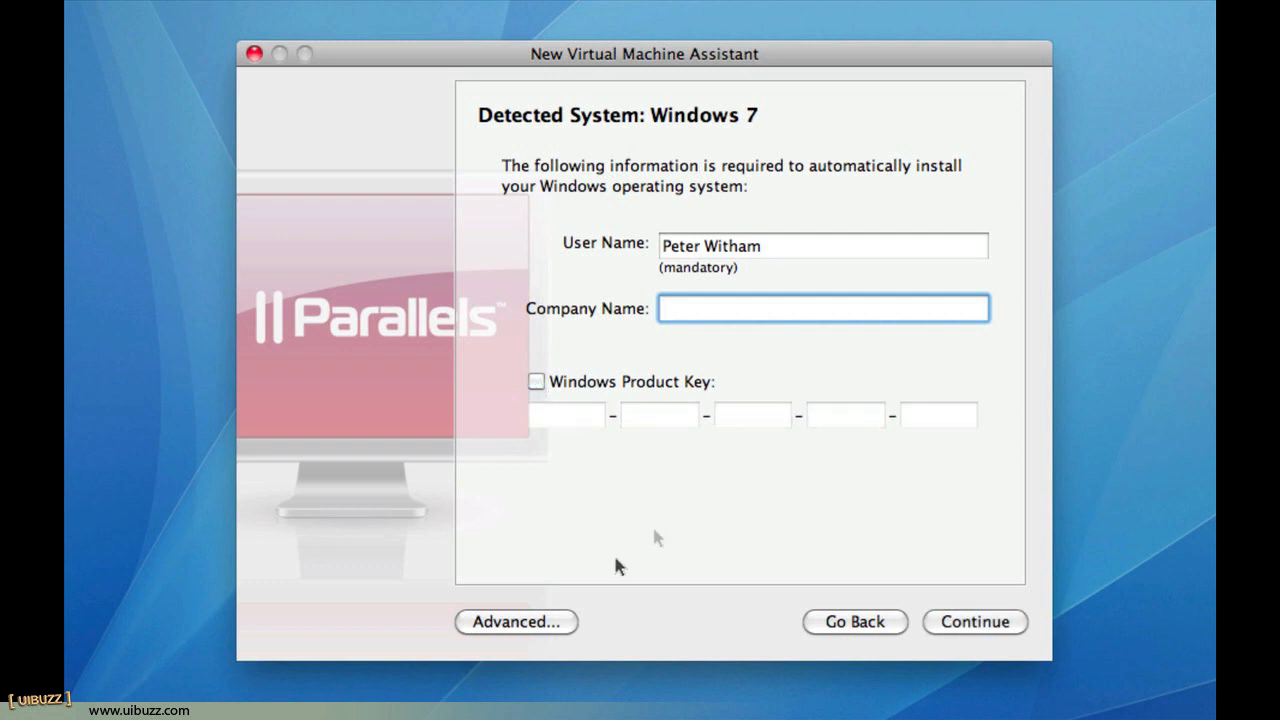
In Advanced settings, set main memory to 2048 MB with 1 processor
click(519, 624)
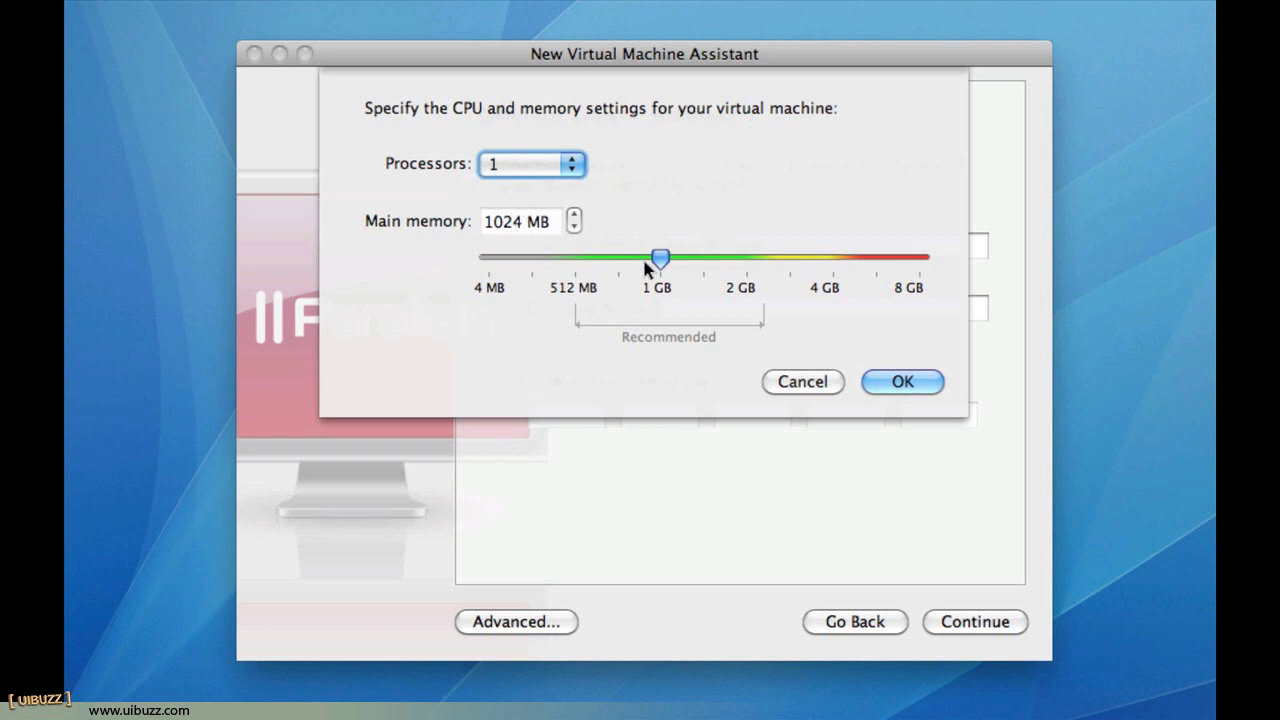
drag(657, 266, 745, 288)
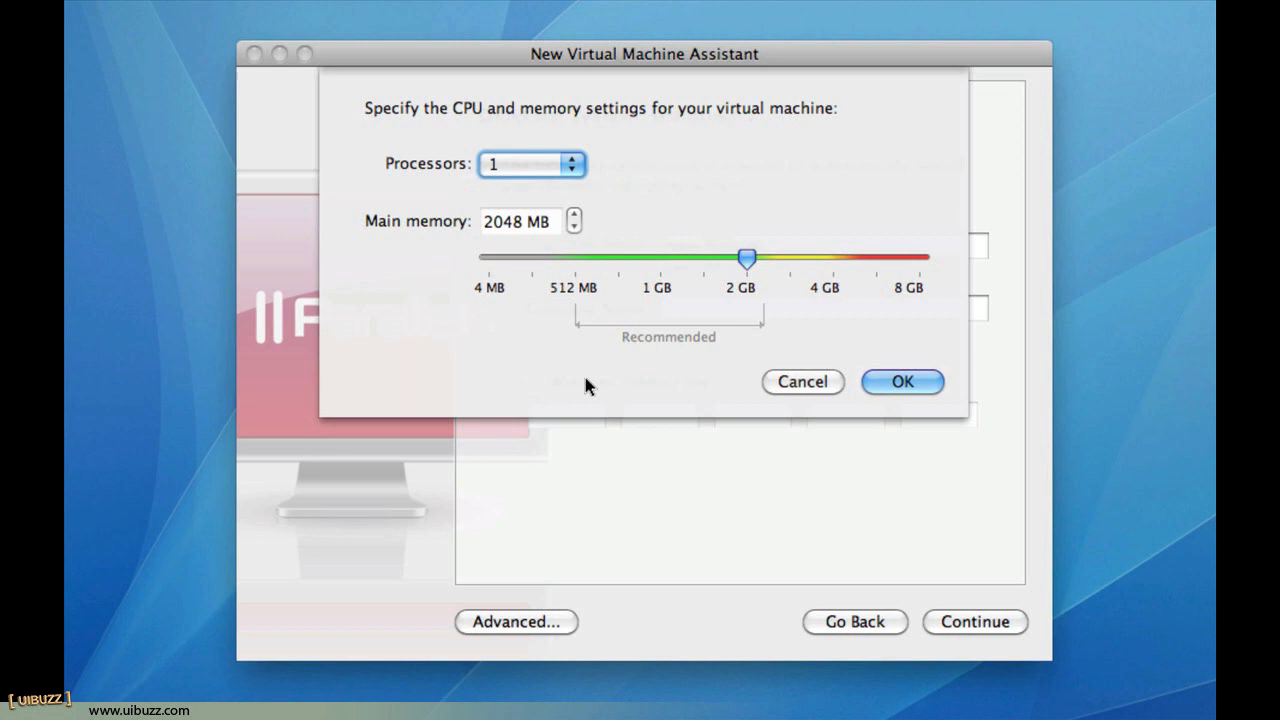
click(892, 383)
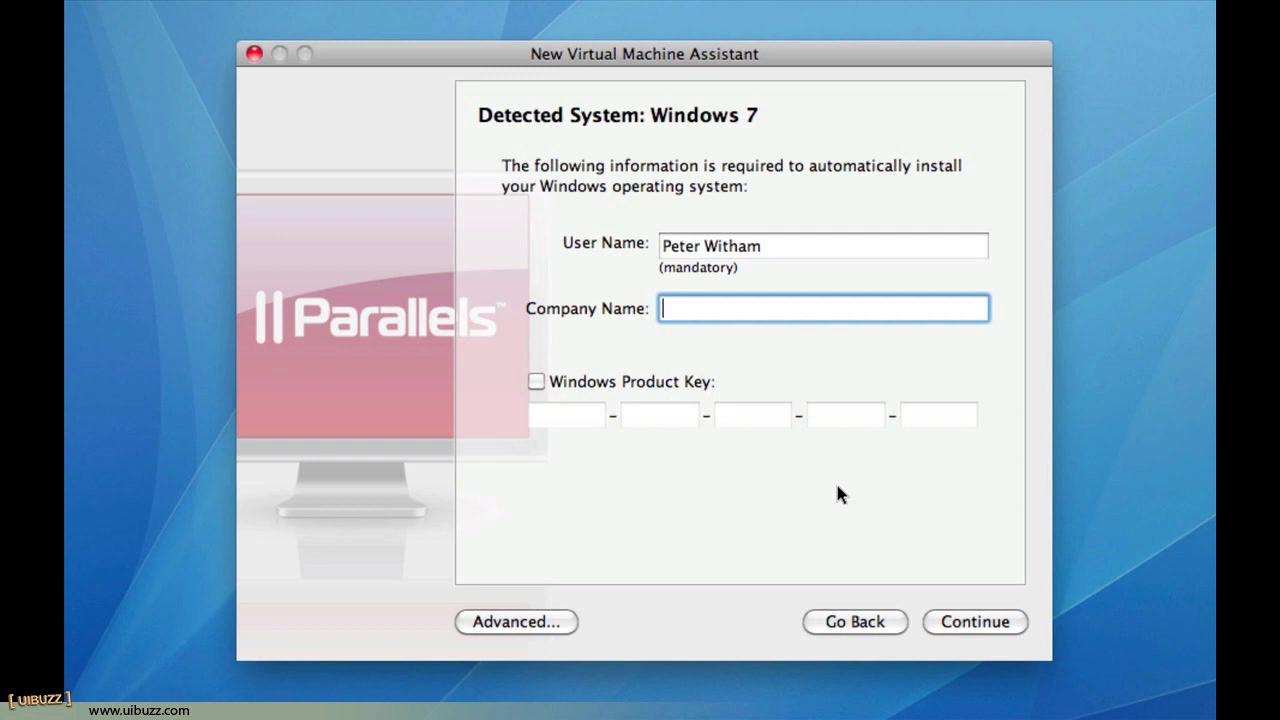
Name the machine 'New Windows 7 Install' and keep the default Location folder
click(966, 622)
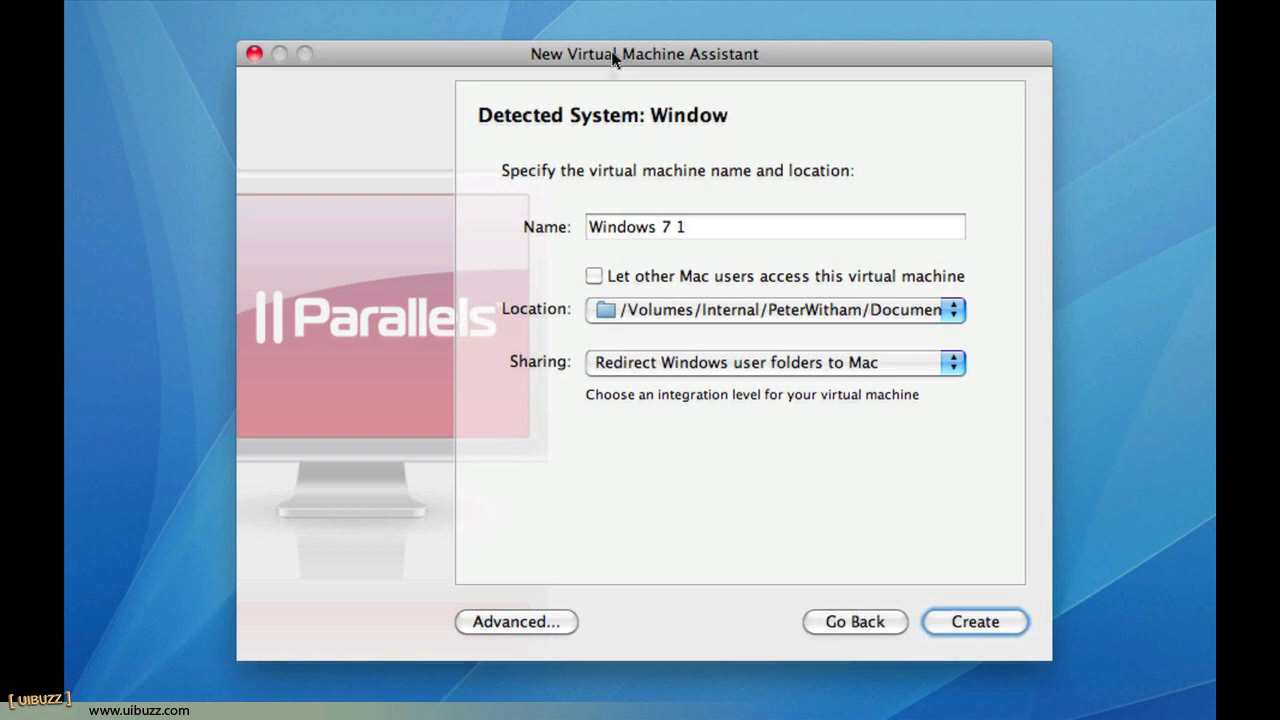
drag(619, 56, 684, 68)
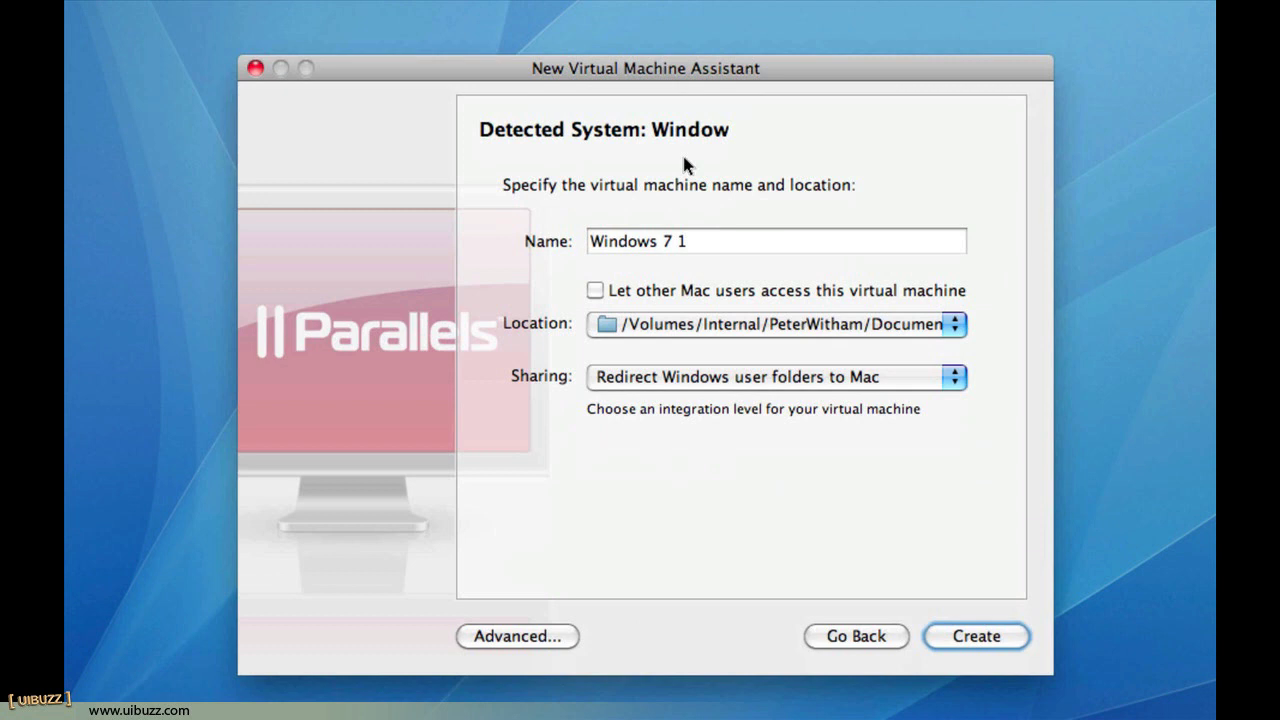
triple_click(700, 241)
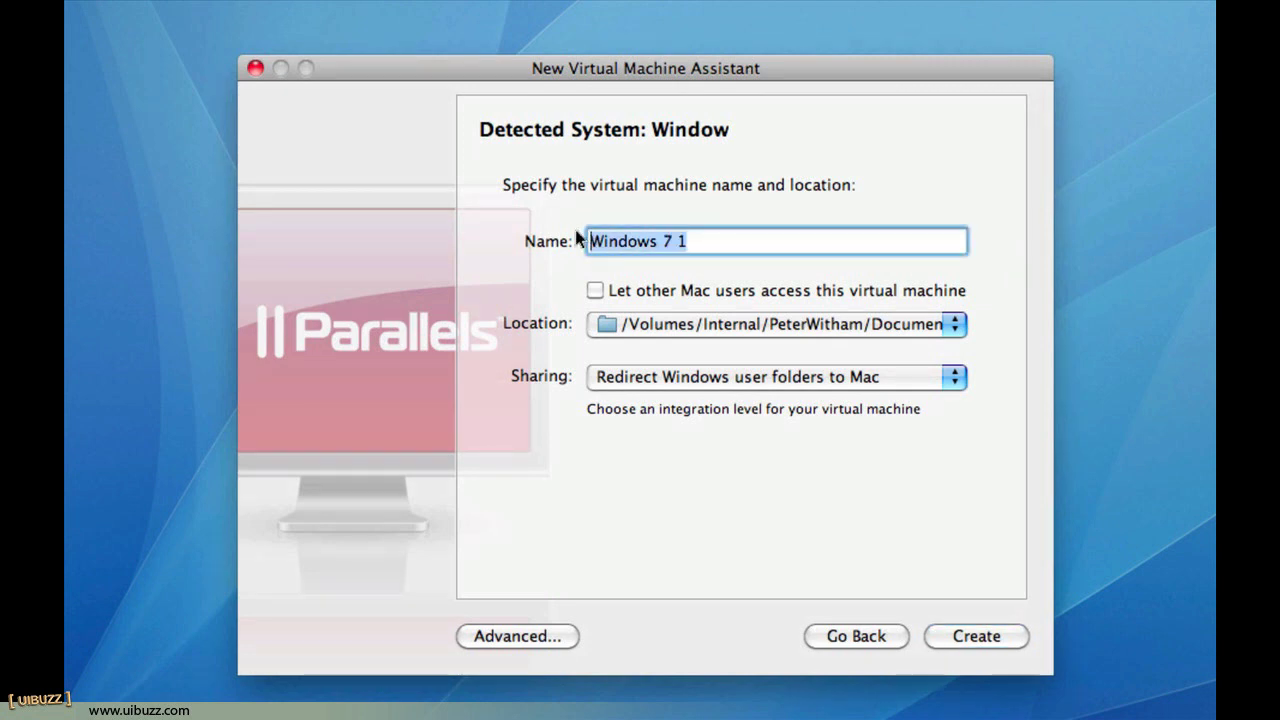
text(New Windows )
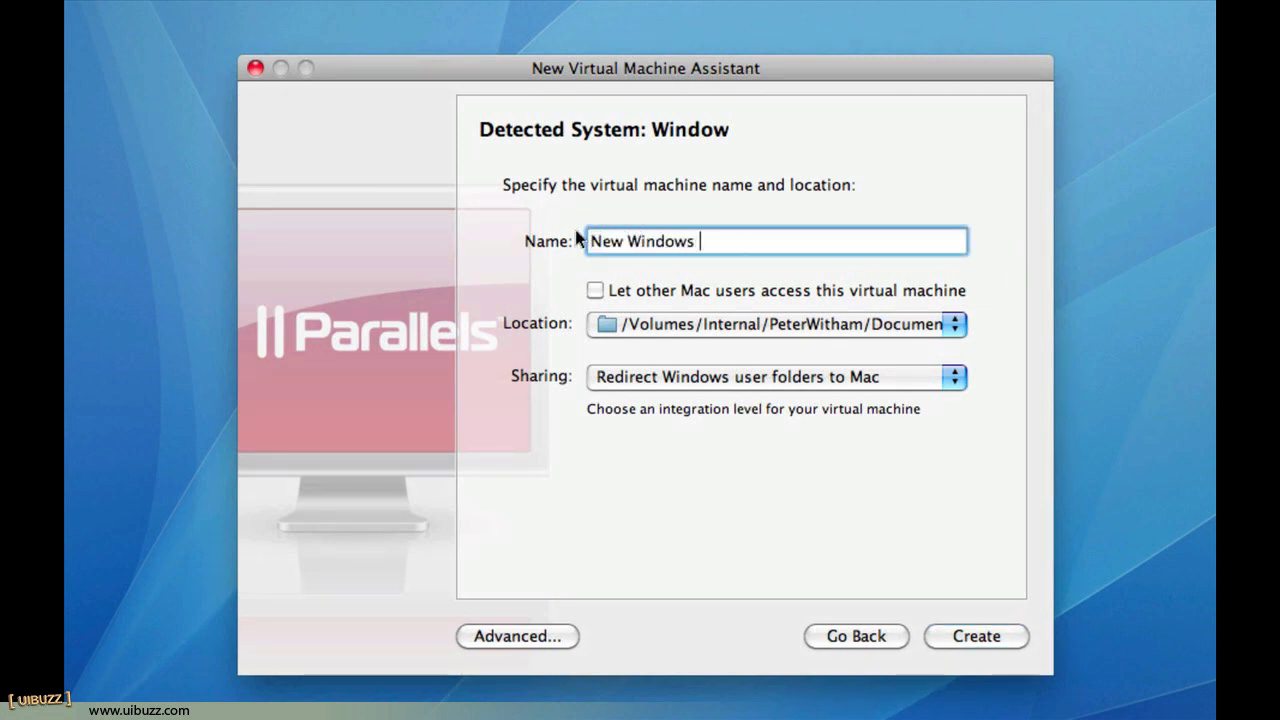
text(7 Install)
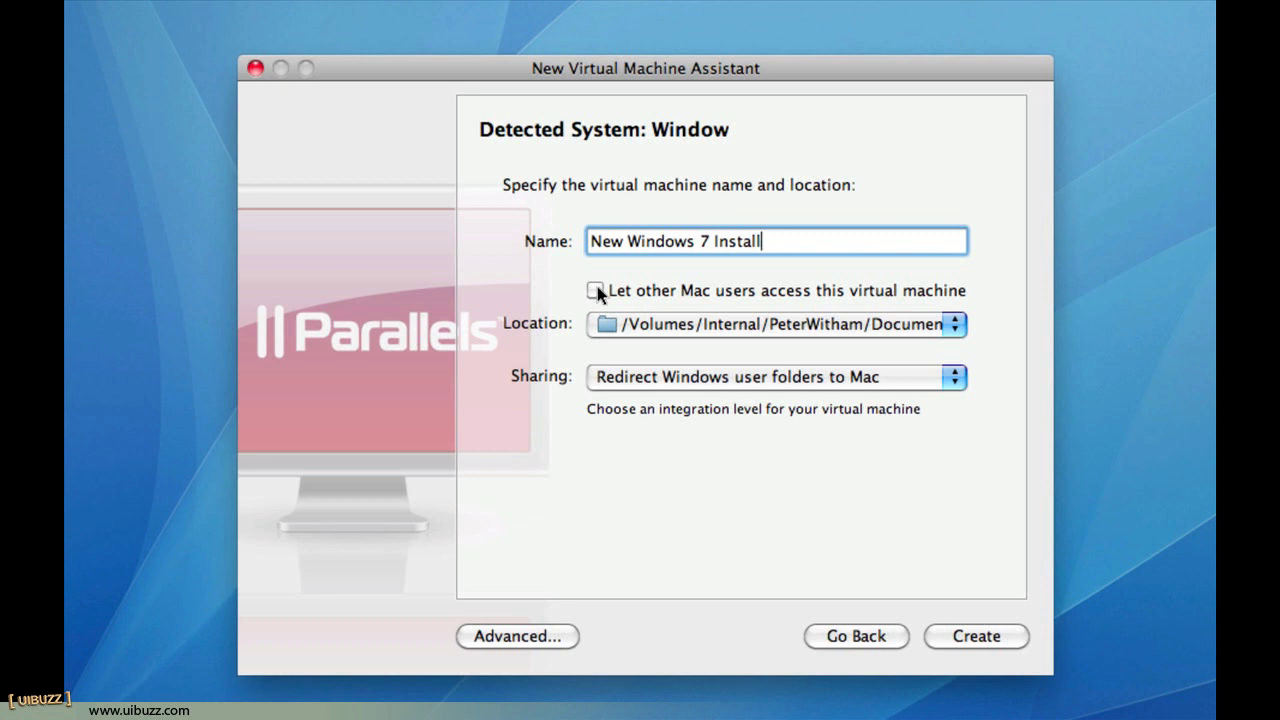
click(672, 335)
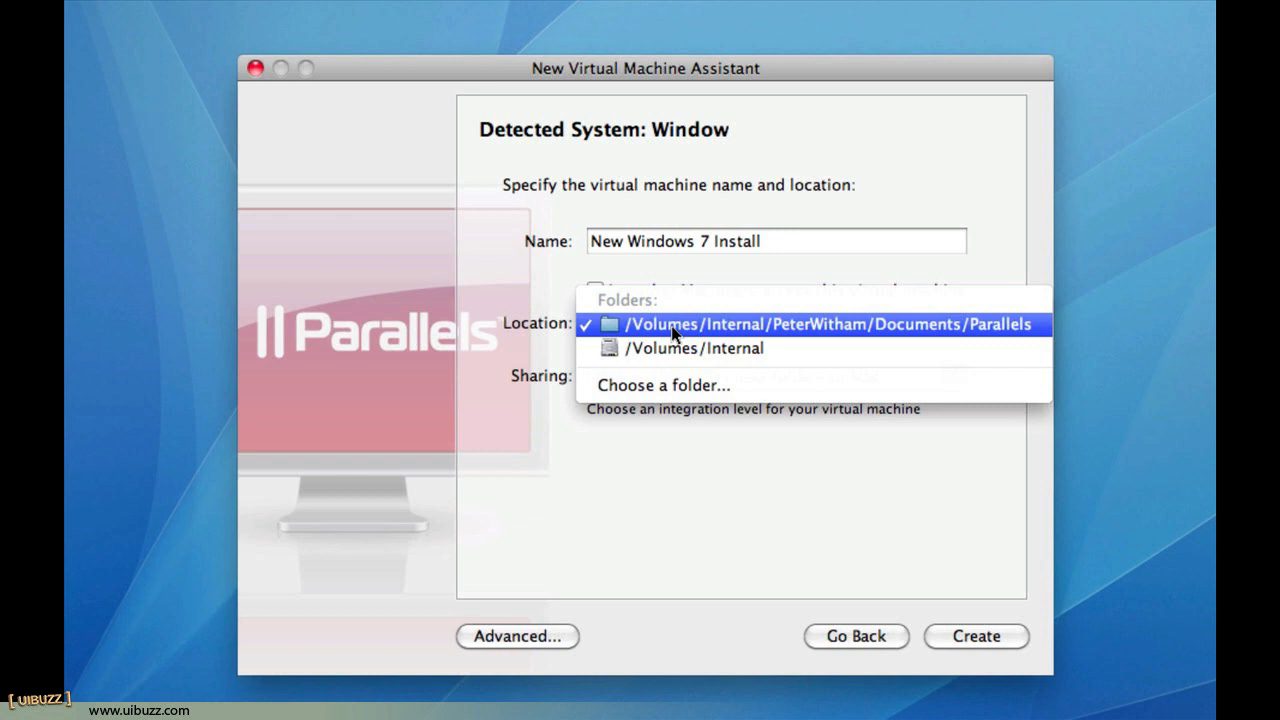
click(672, 333)
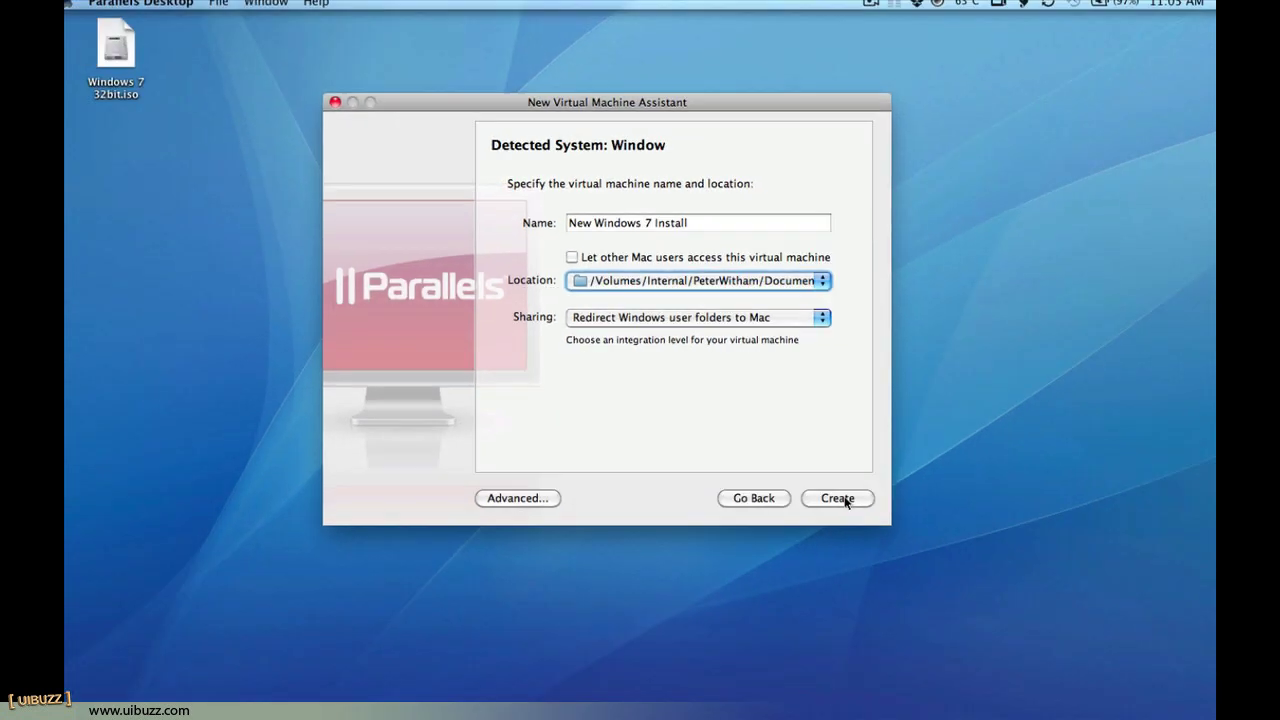
Create the machine, confirm the CD/DVD image boot option, and start the Windows 7 install
click(987, 642)
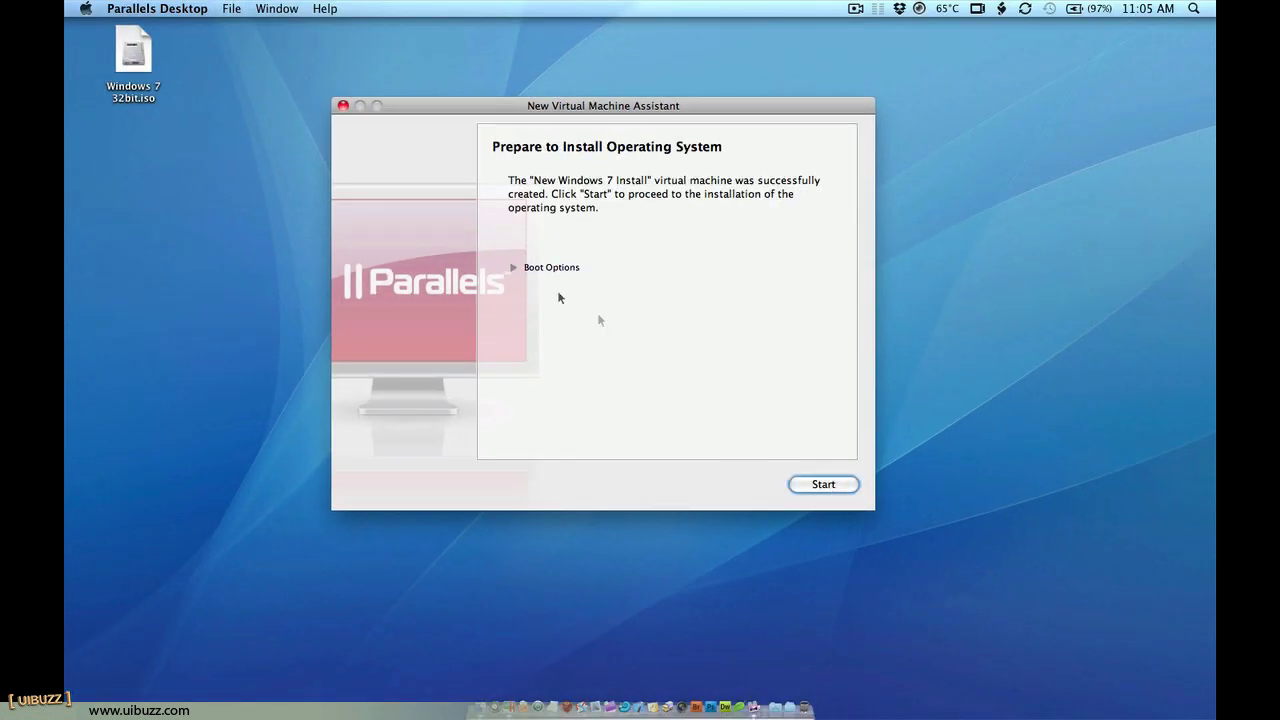
click(513, 268)
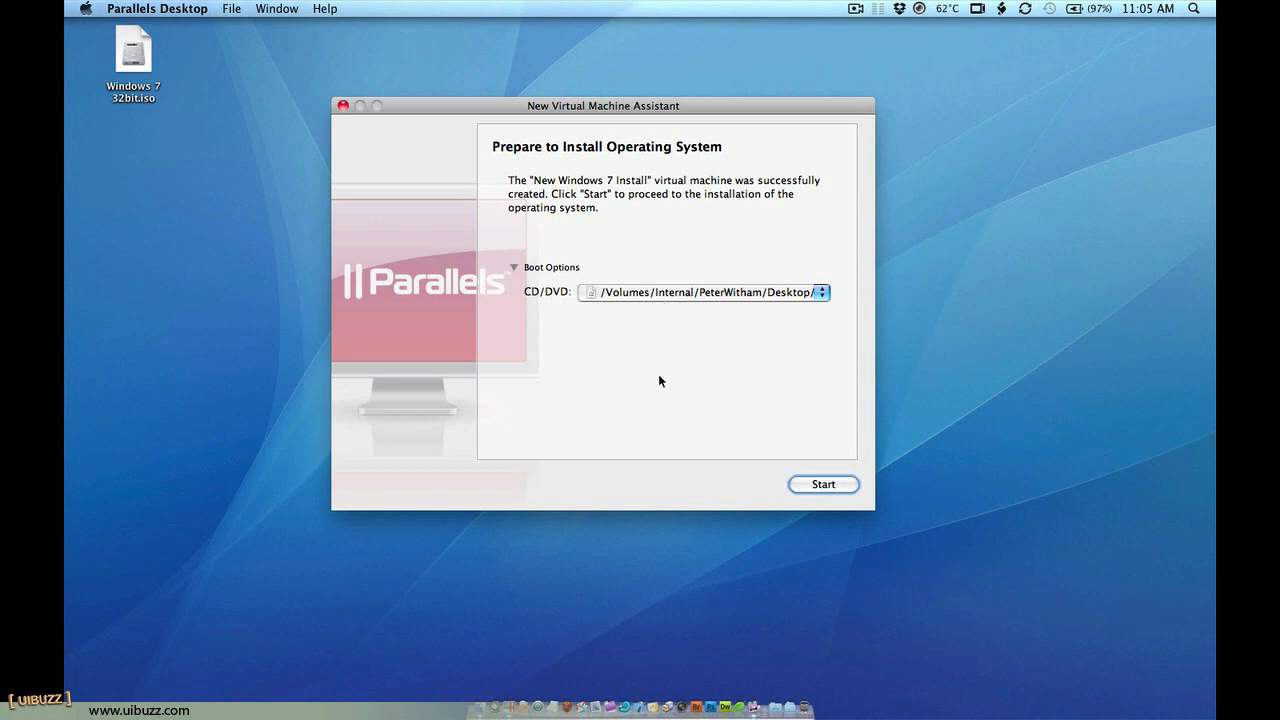
click(823, 484)
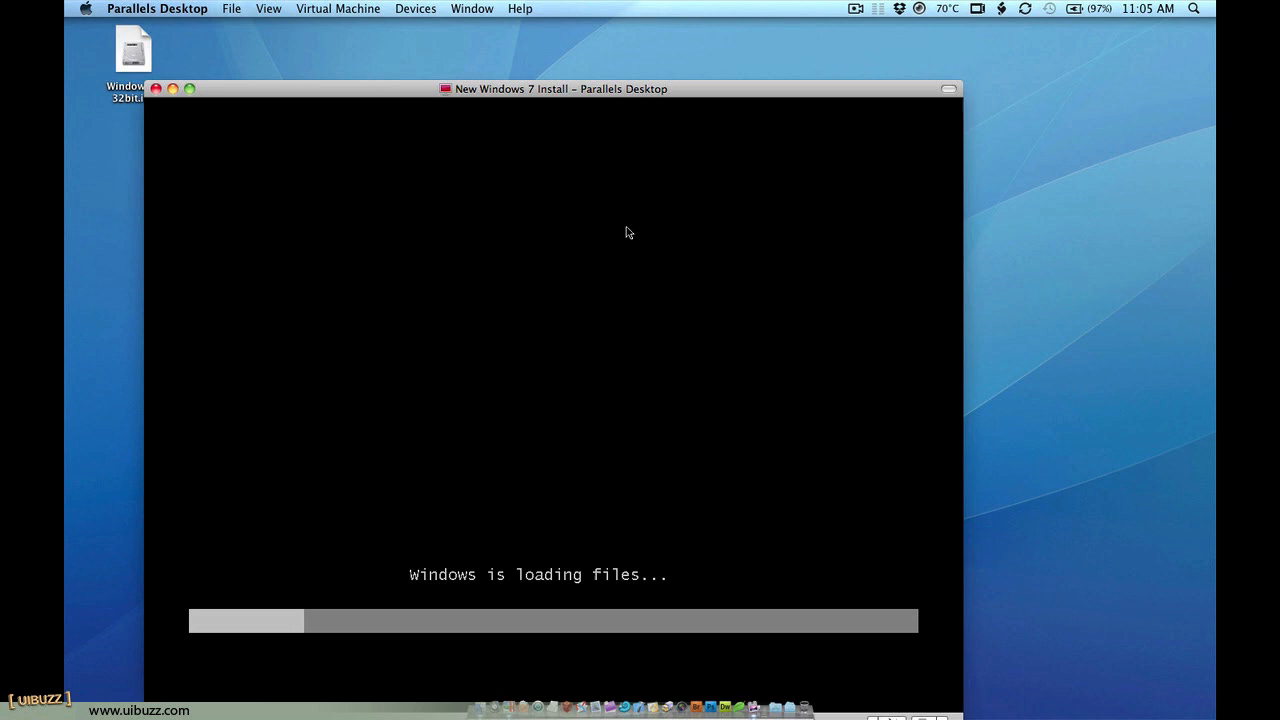
Move the VM window into full view while Windows 7 setup runs
drag(578, 95, 641, 28)
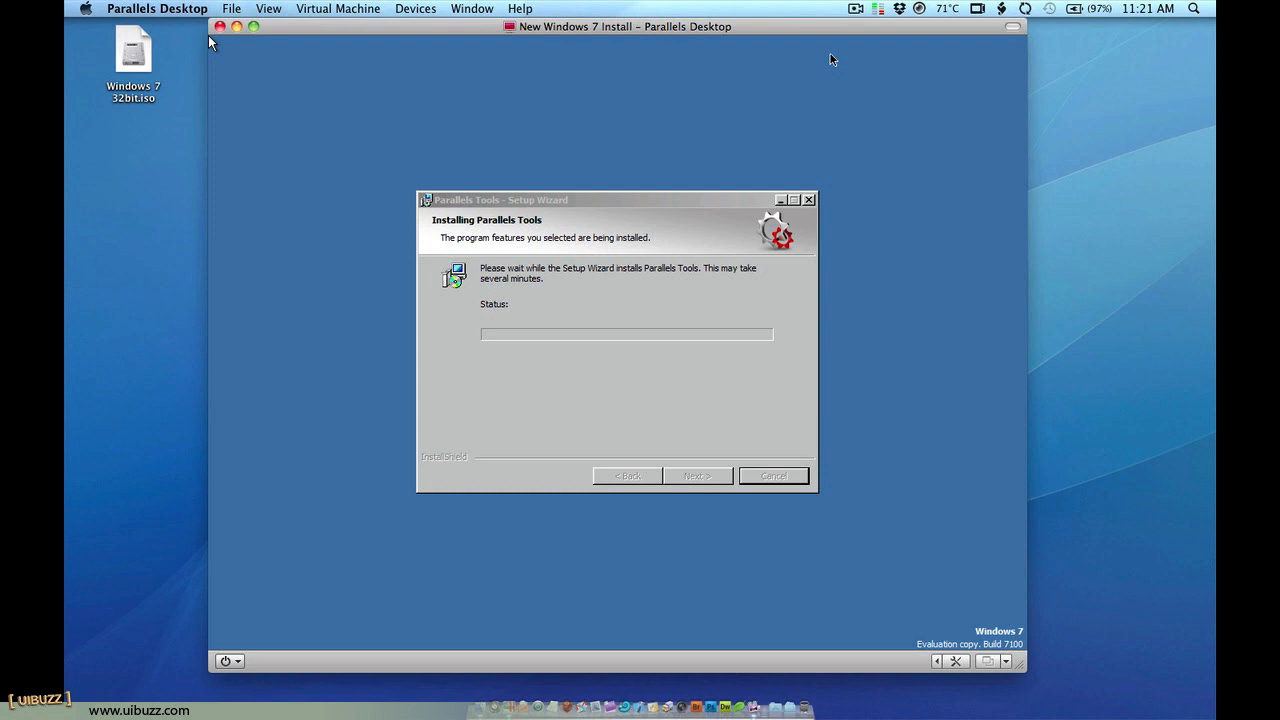
Capture input in the VM and let Parallels Tools finish installing
click(665, 204)
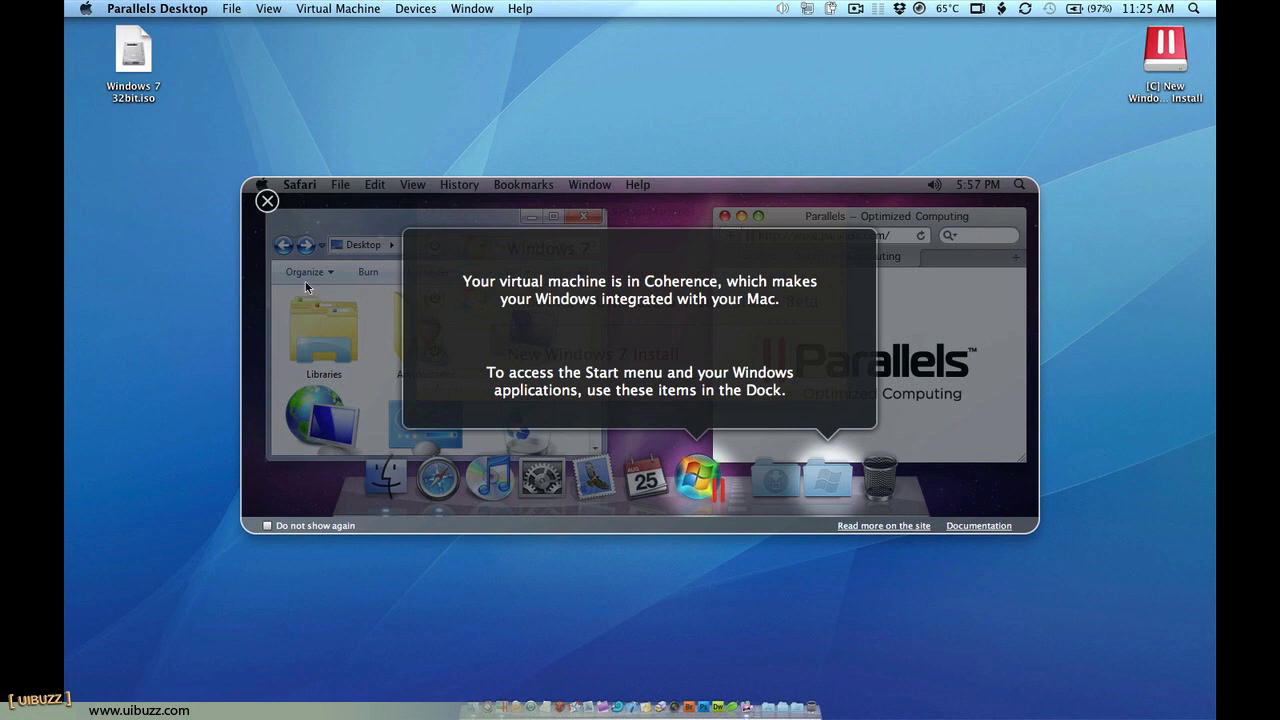
Close the Coherence introduction and confirm the Windows Applications folder Dock notice
click(267, 202)
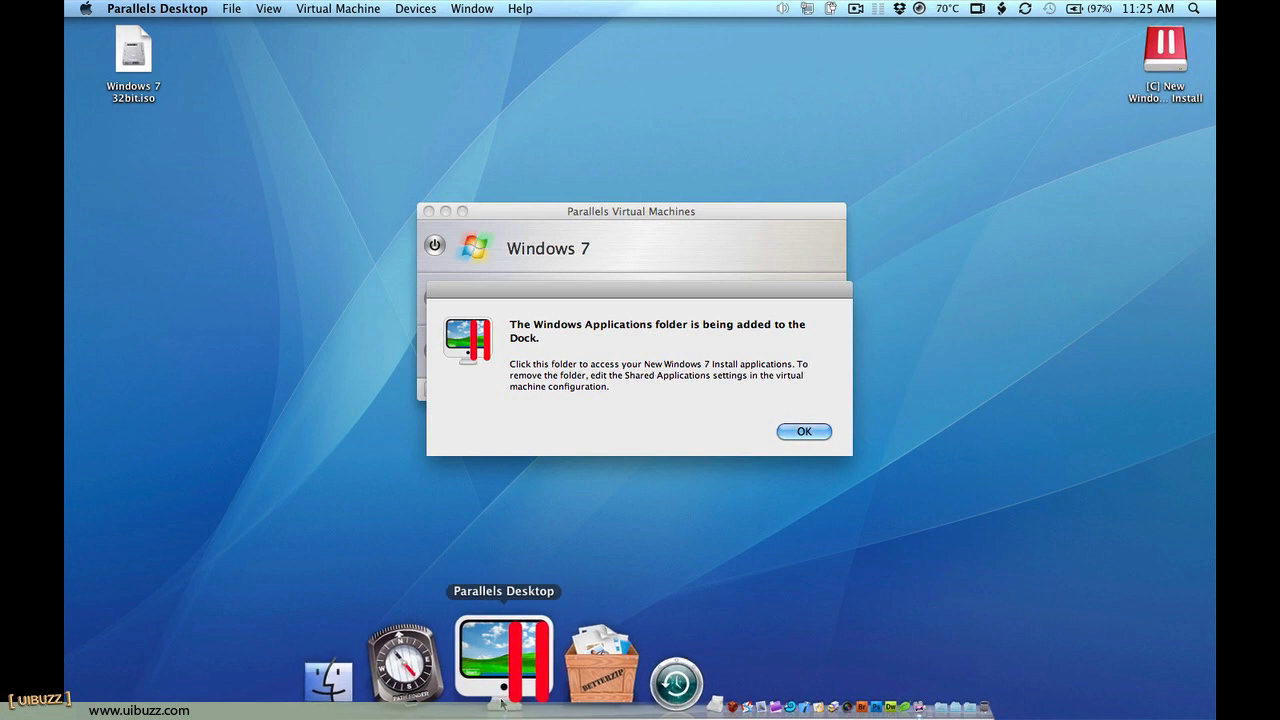
click(812, 436)
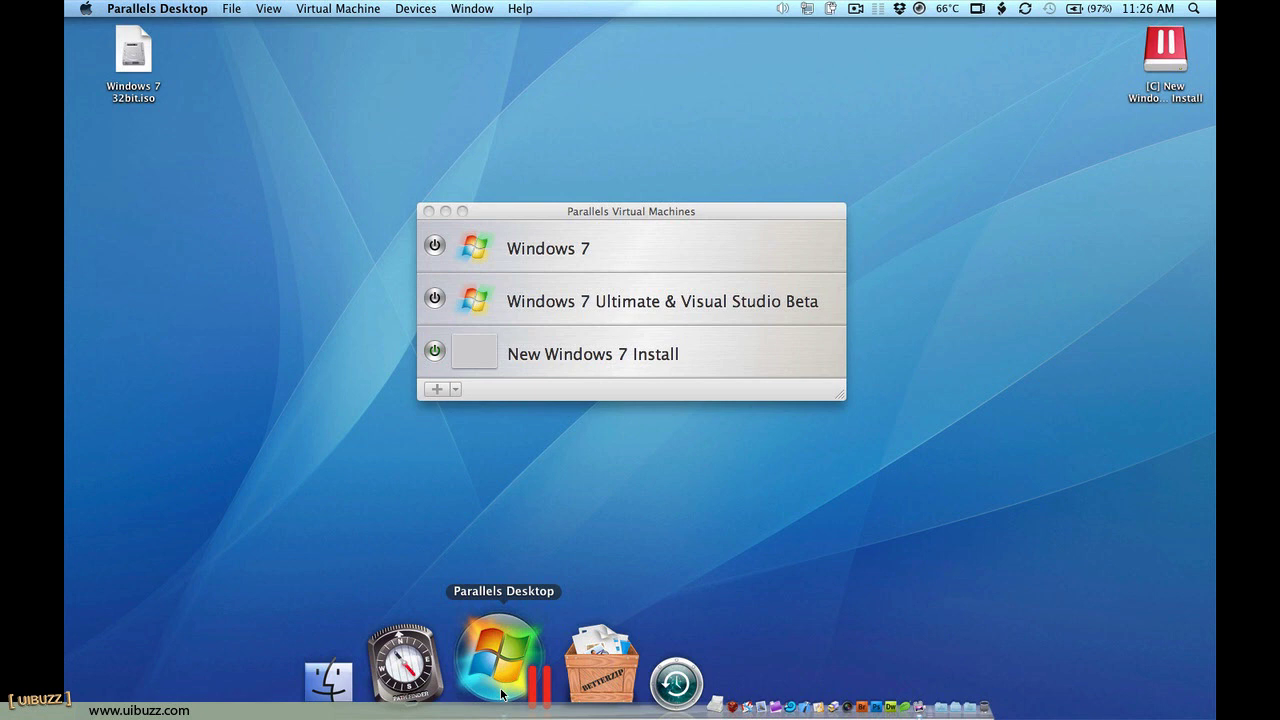
Open the Windows Start menu from the Parallels Dock icon, browse All Programs, and choose Shut down
click(502, 693)
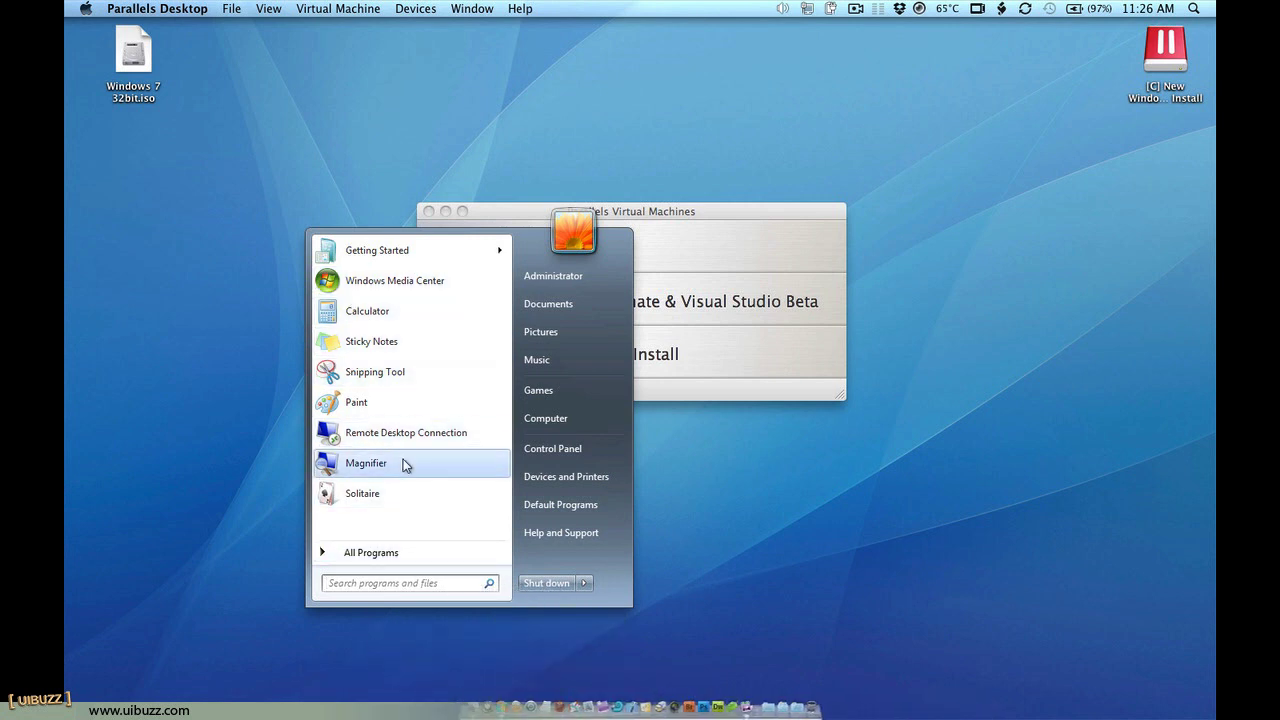
click(436, 555)
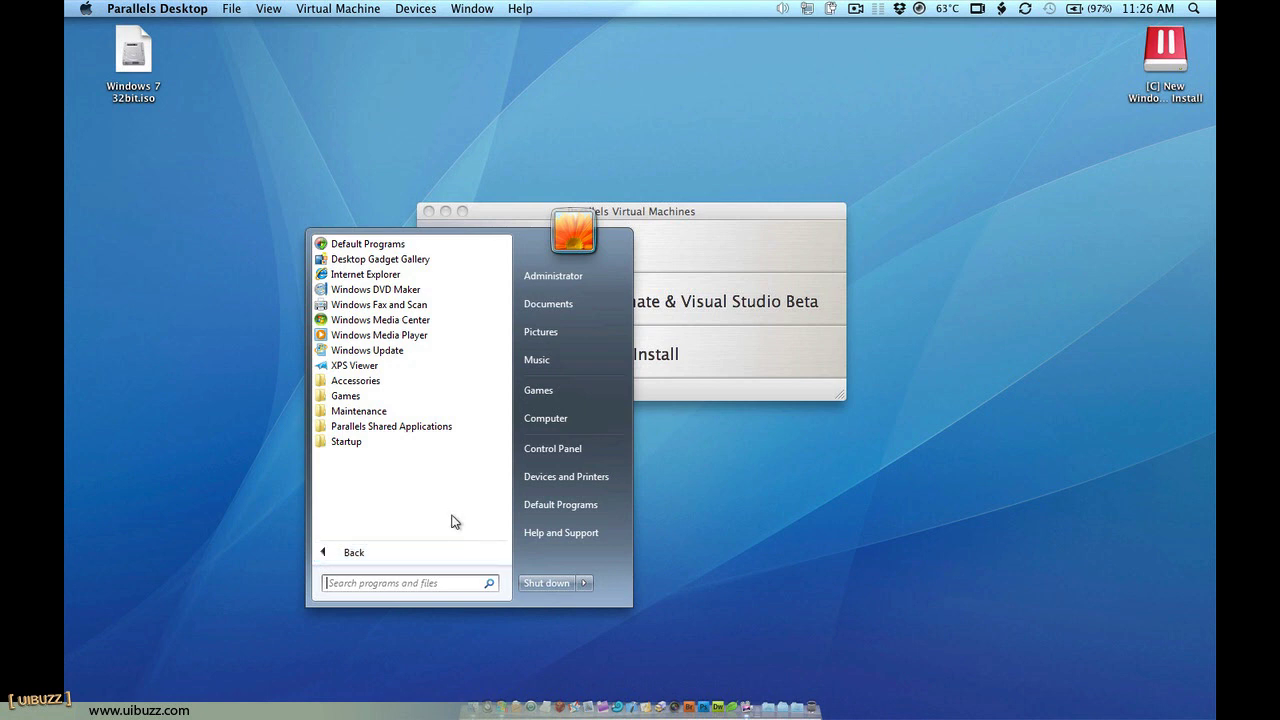
click(418, 647)
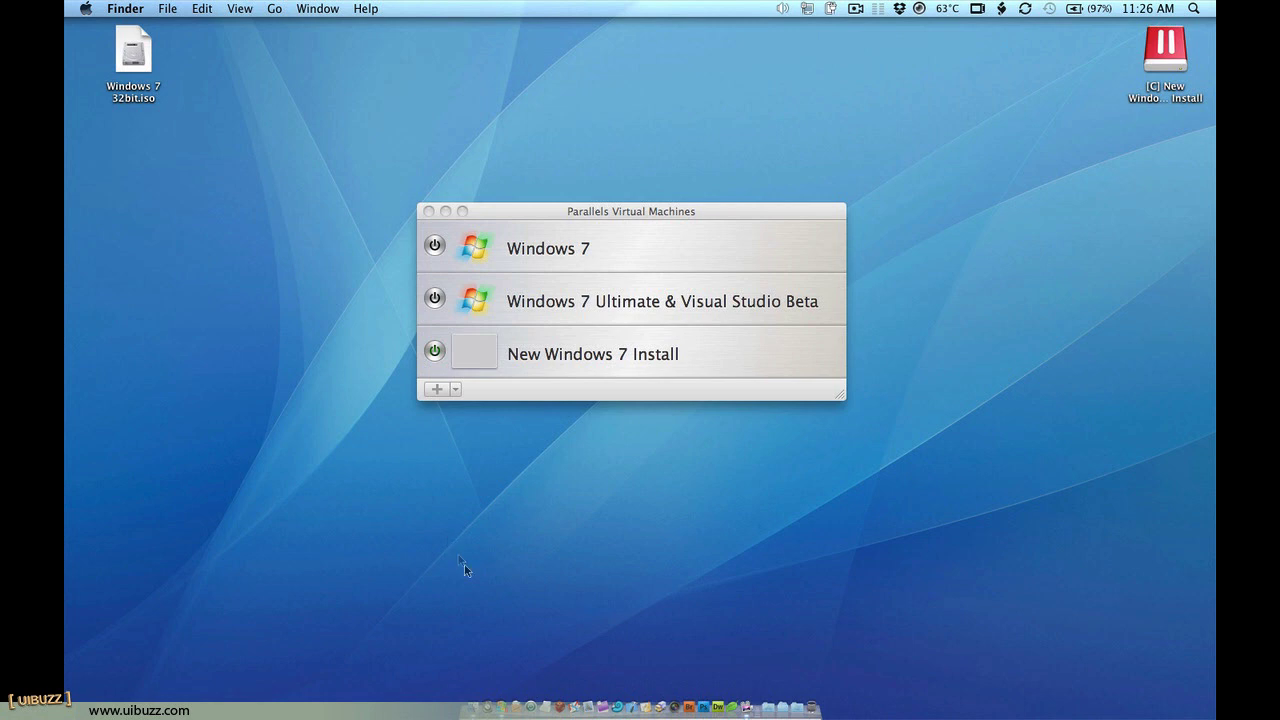
click(503, 680)
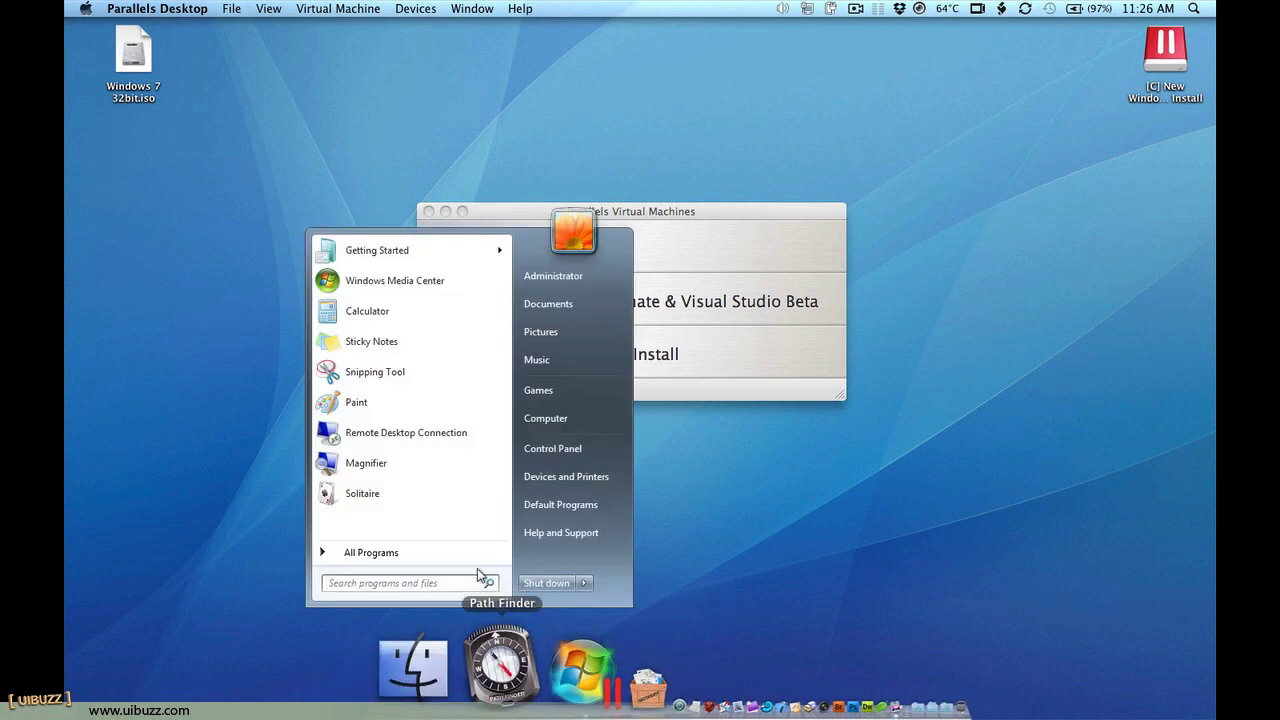
click(544, 584)
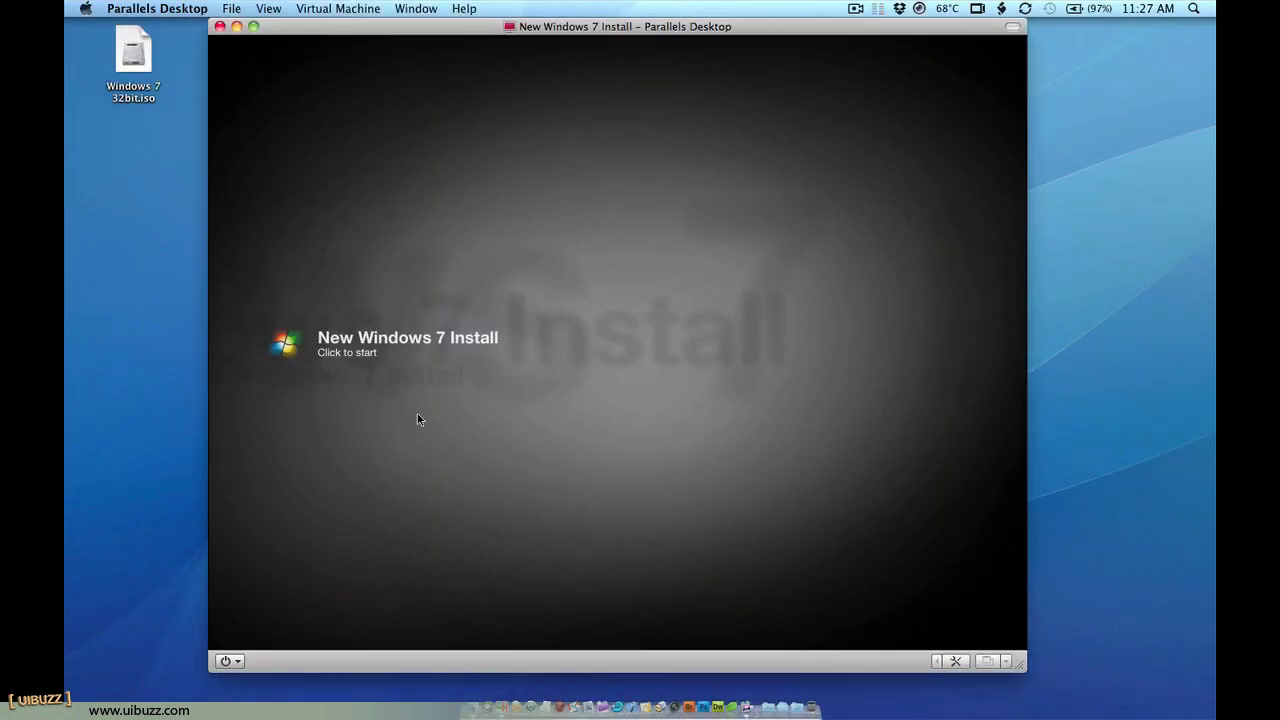
Close the stopped New Windows 7 Install window to reveal the list of three virtual machines
click(220, 26)
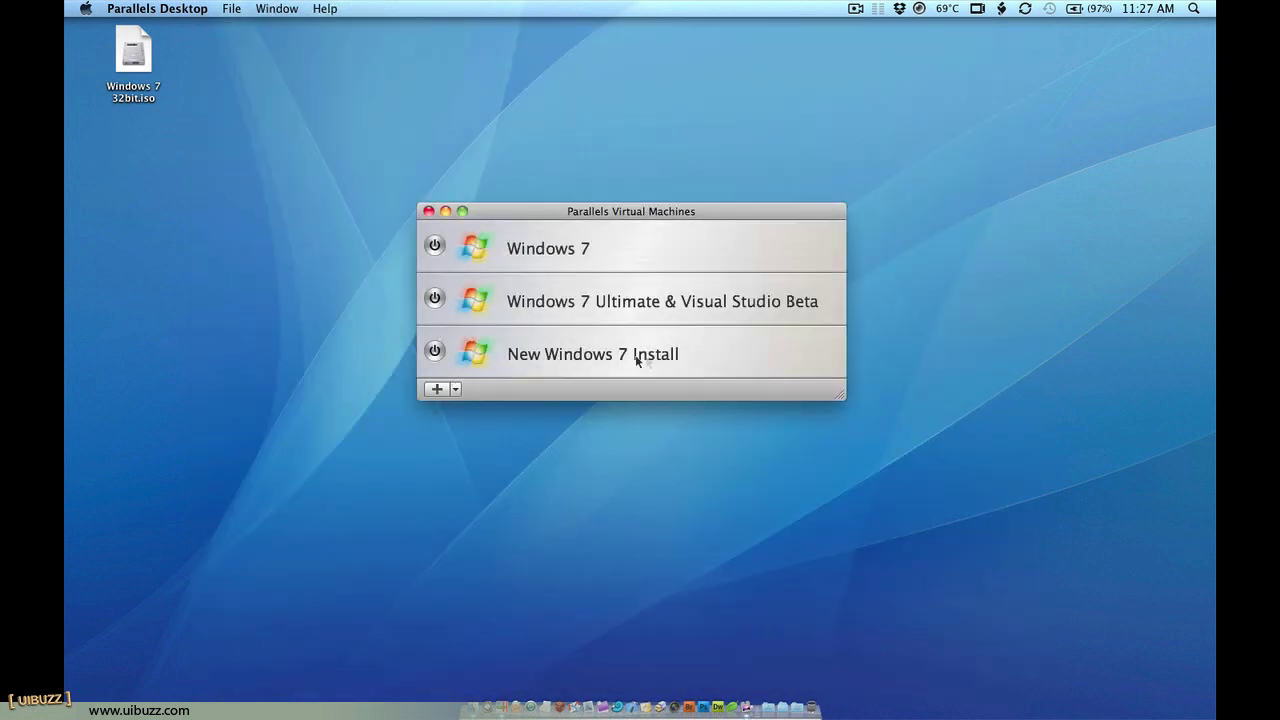